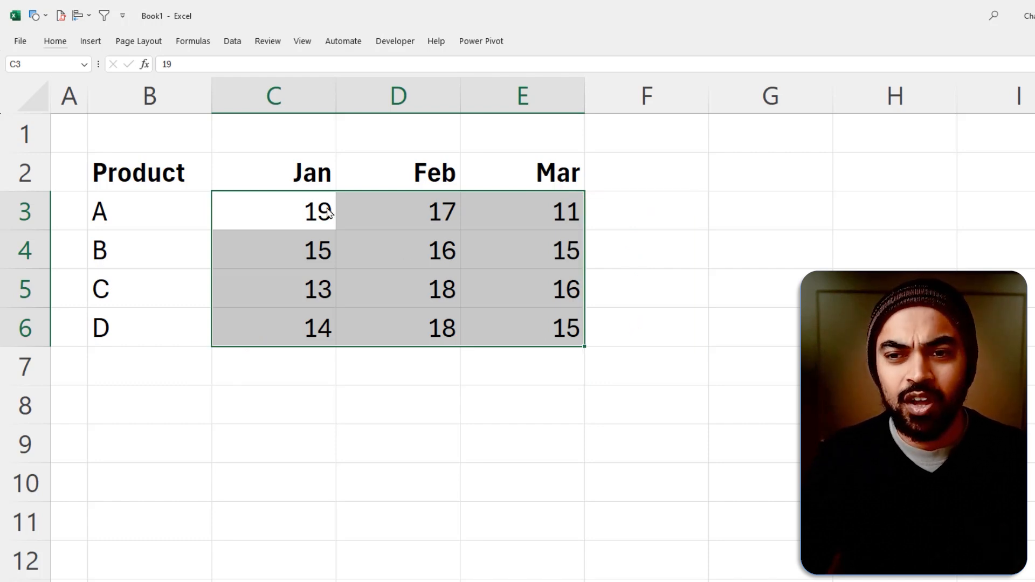
# Add row totals in column F and column totals in row 7 with AutoSum over the range C3:F7
pyautogui.click(254, 204)
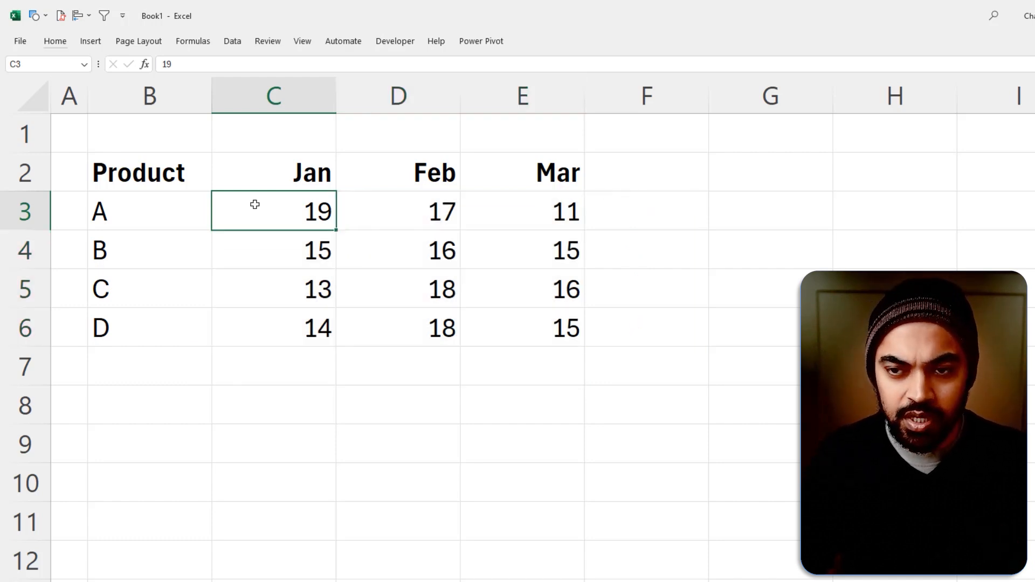
pyautogui.hotkey('ctrl', 'shift', 'Down')
pyautogui.hotkey('ctrl', 'shift', 'Right')
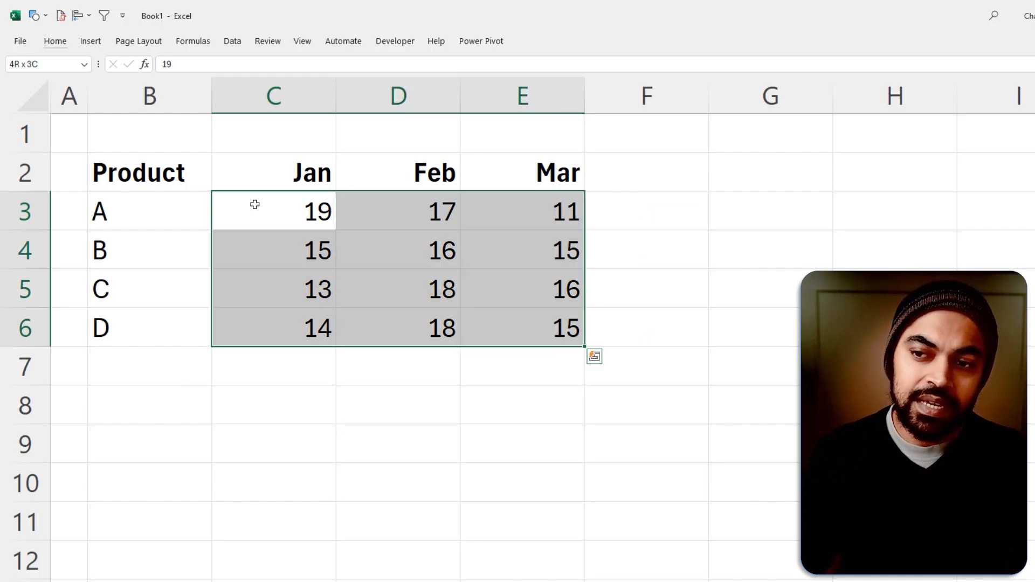
pyautogui.hotkey('shift', 'Down')
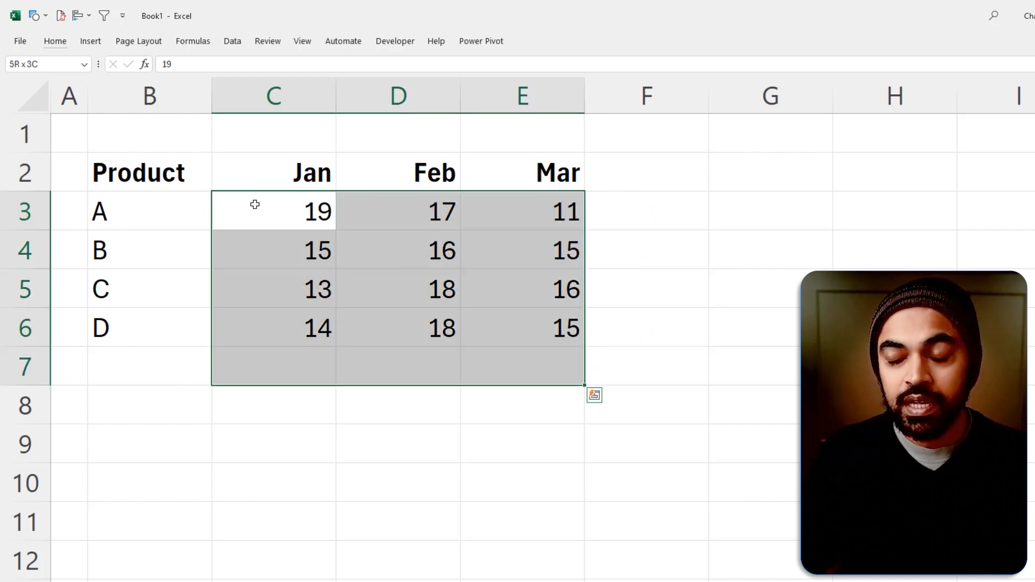
pyautogui.hotkey('shift', 'Right')
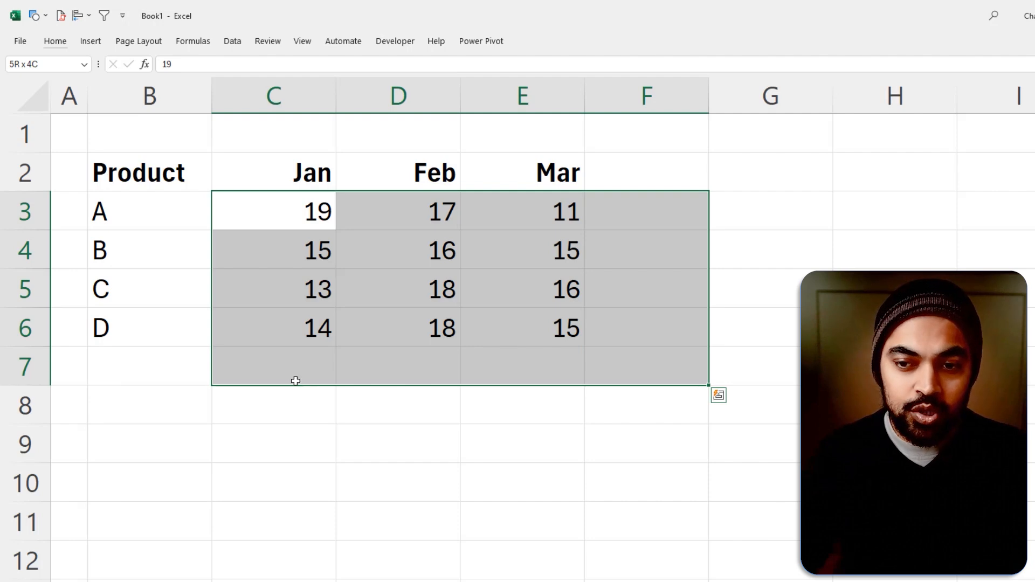
pyautogui.moveTo(307, 371); pyautogui.dragTo(481, 365)
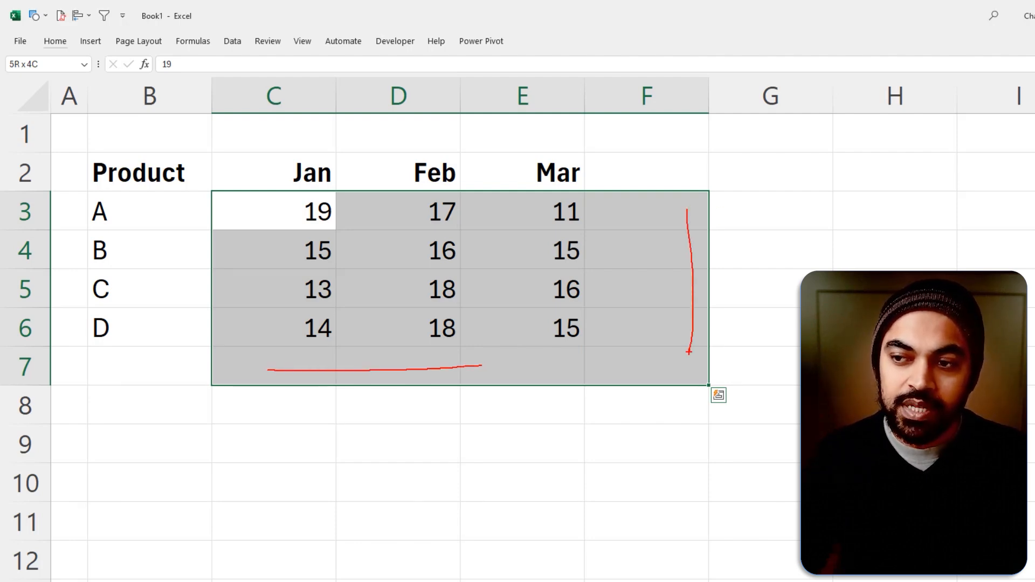
pyautogui.press('Escape')
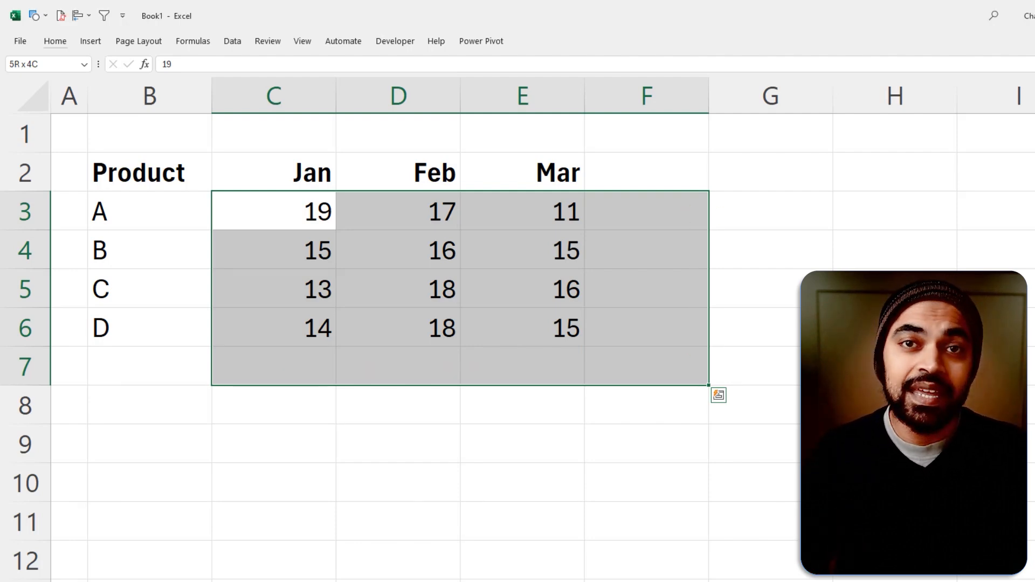
pyautogui.hotkey('alt', '=')
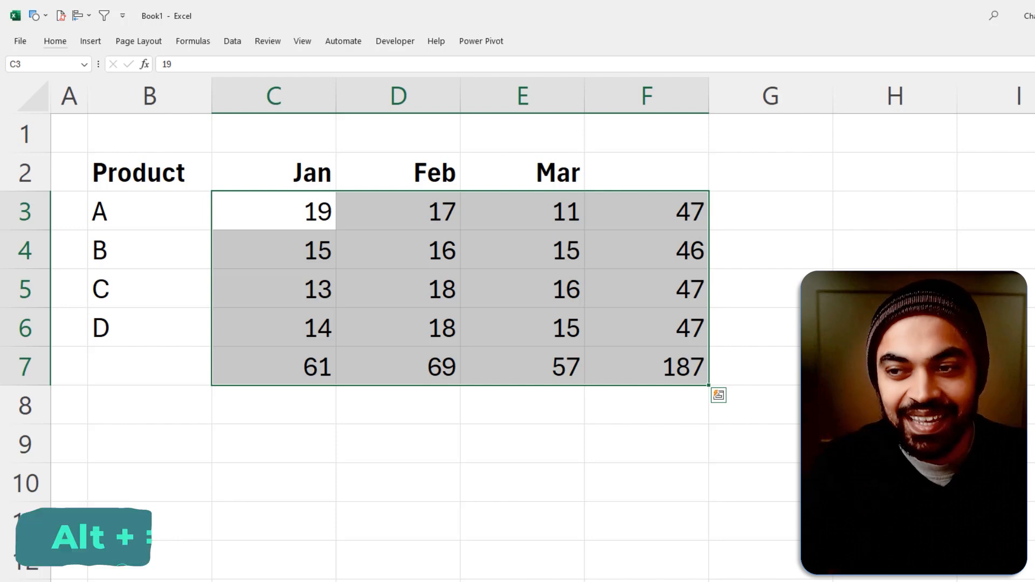
# Inspect the cell references in the Jan total's formula in C7 and move to the empty cell B7
pyautogui.click(532, 448)
pyautogui.click(294, 370)
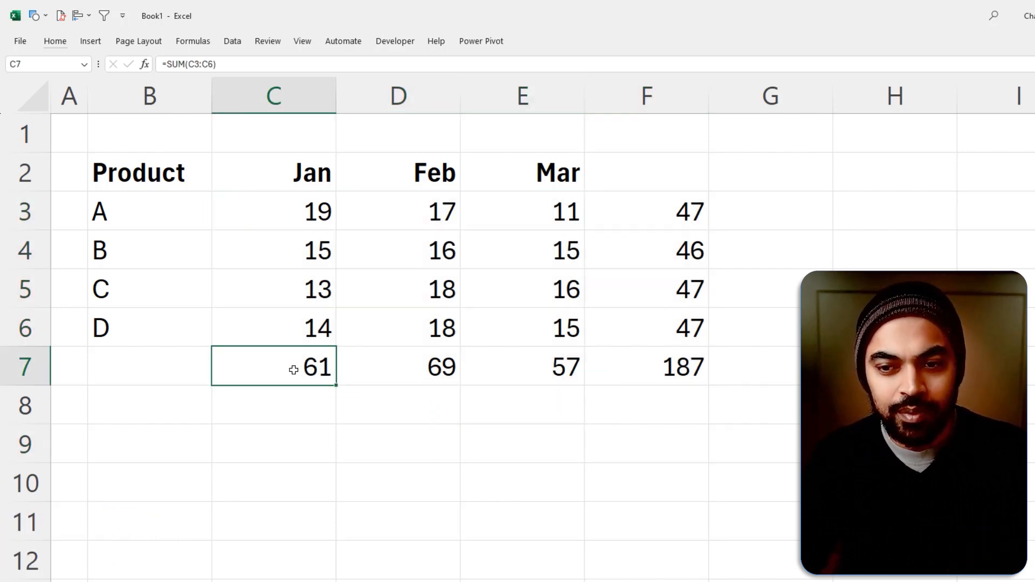
pyautogui.doubleClick(325, 376)
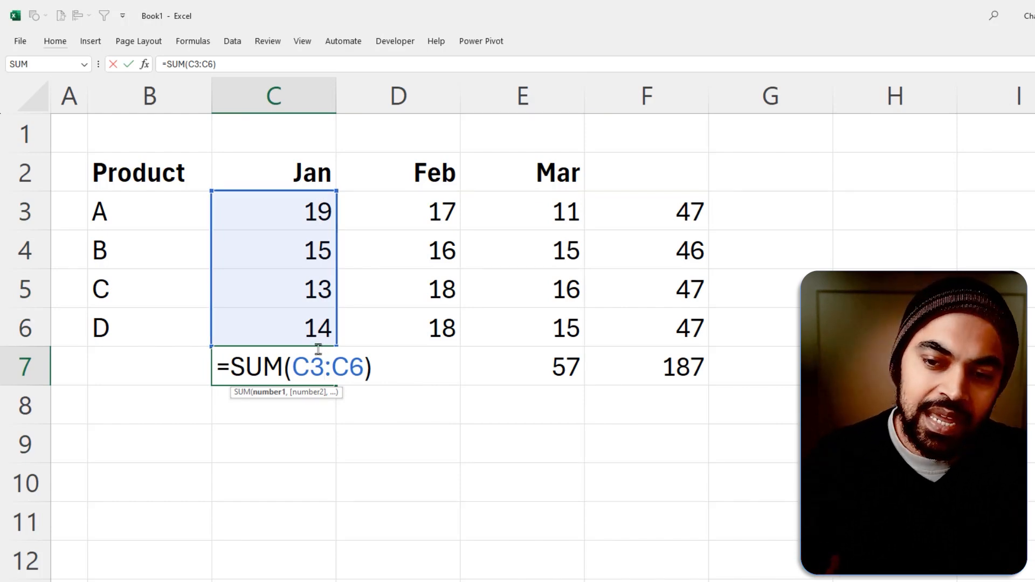
pyautogui.press('Escape')
pyautogui.click(140, 370)
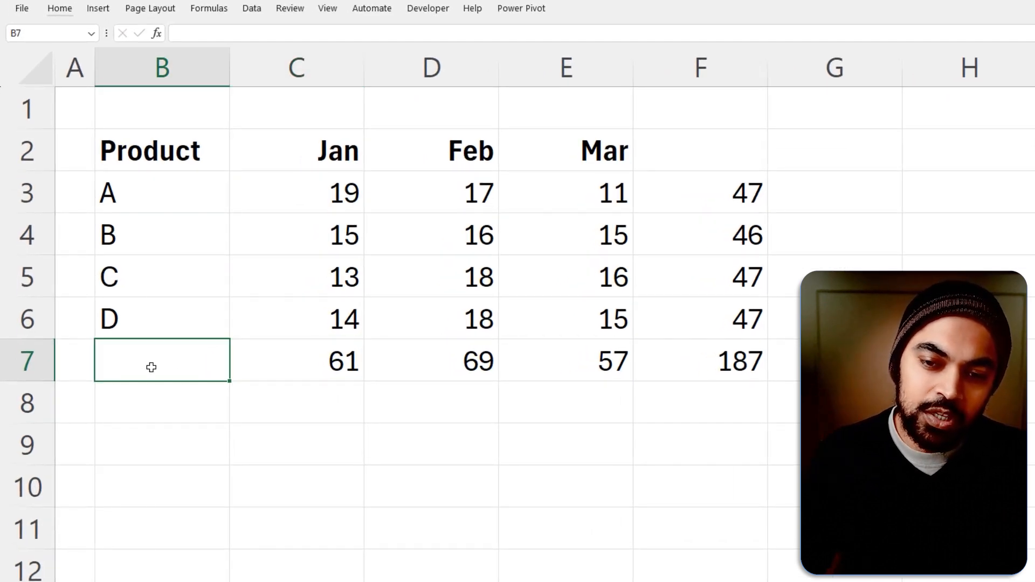
pyautogui.rightClick(142, 369)
pyautogui.click(191, 398)
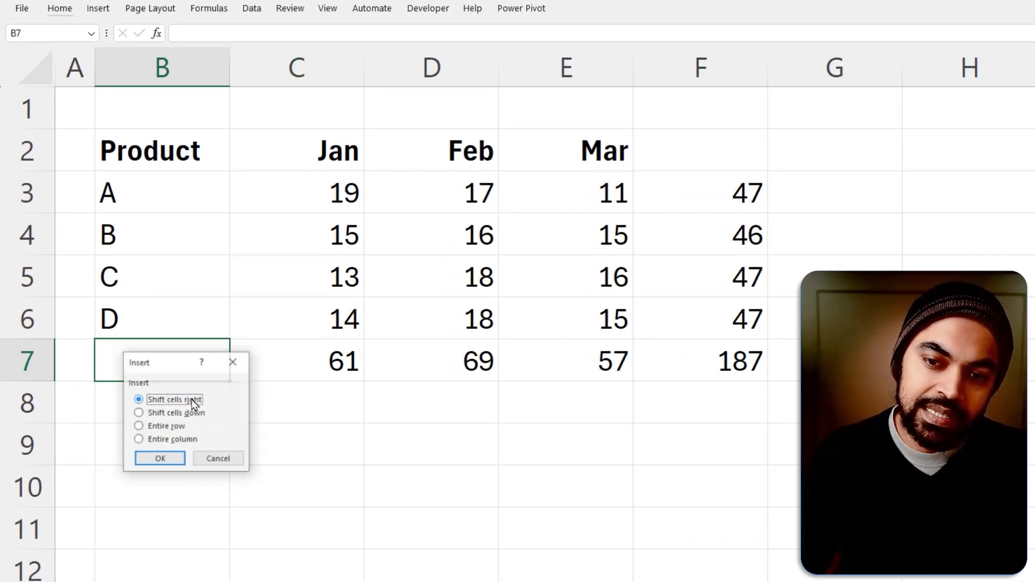
pyautogui.press('Escape')
# Insert two blank rows between product D and the totals row
pyautogui.press('alt')
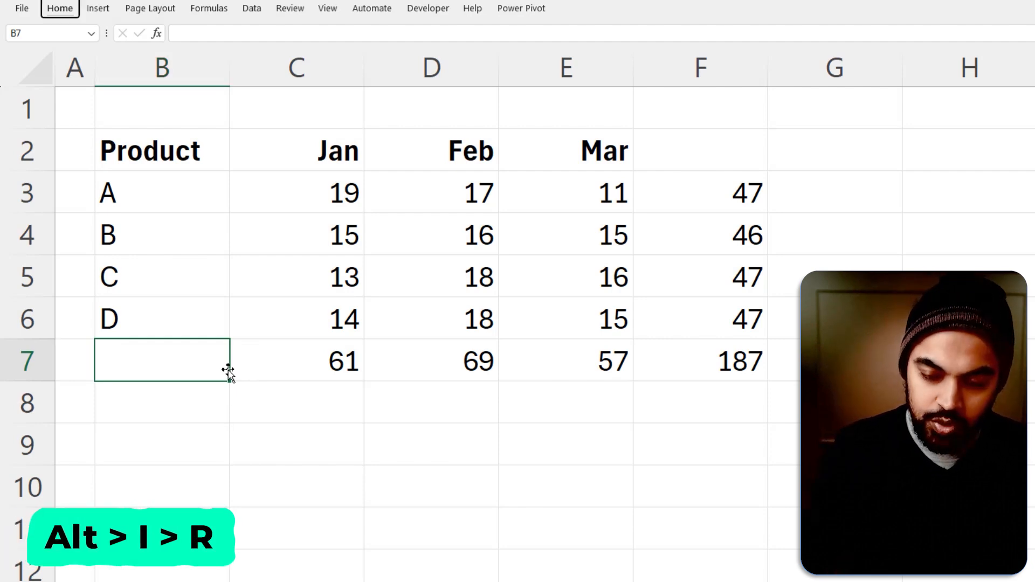
pyautogui.press('i')
pyautogui.press('r')
pyautogui.press('alt')
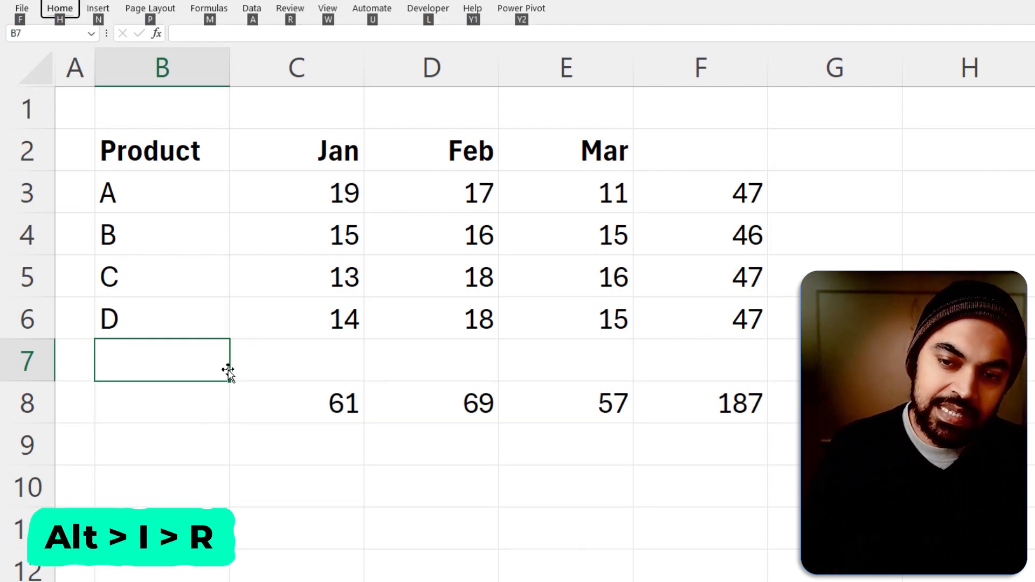
pyautogui.press('i')
pyautogui.press('r')
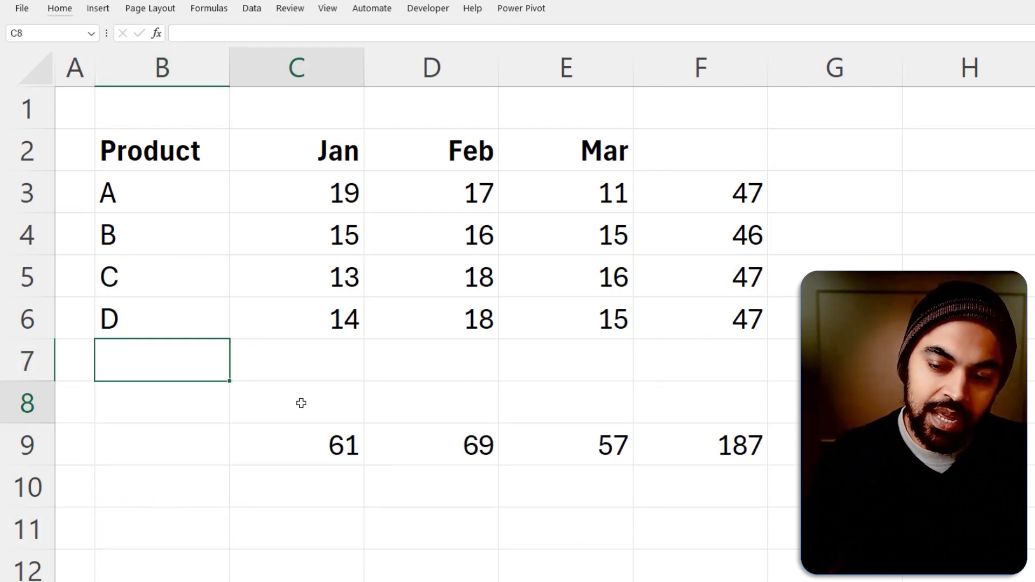
# Enter 10 in cell C8, directly above the Jan total
pyautogui.click(301, 403)
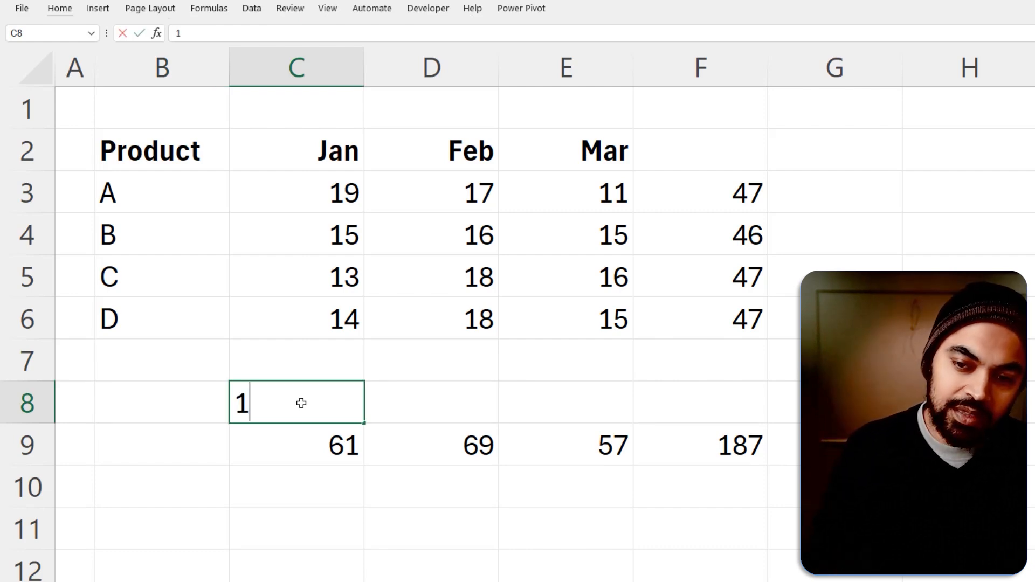
pyautogui.write('10')
pyautogui.press('Return')
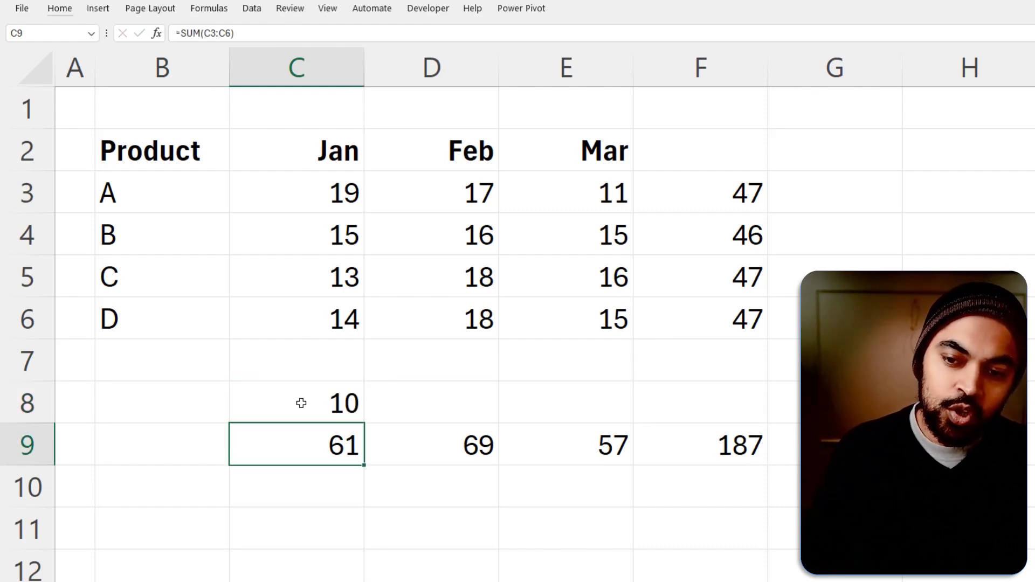
# Examine which cells the Jan total's formula in C9 covers, leaving the formula as it is
pyautogui.doubleClick(348, 449)
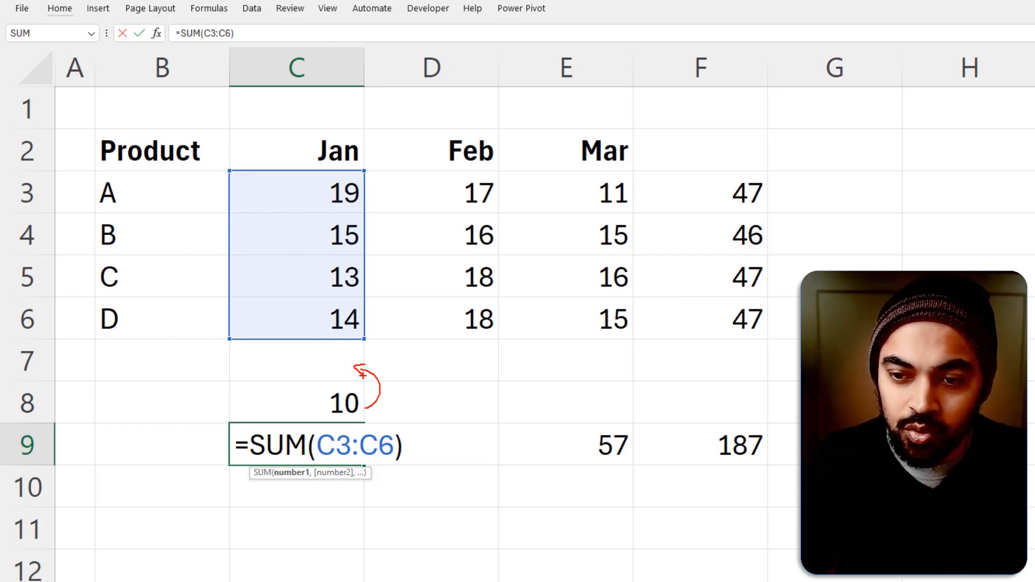
pyautogui.moveTo(219, 423); pyautogui.dragTo(456, 482)
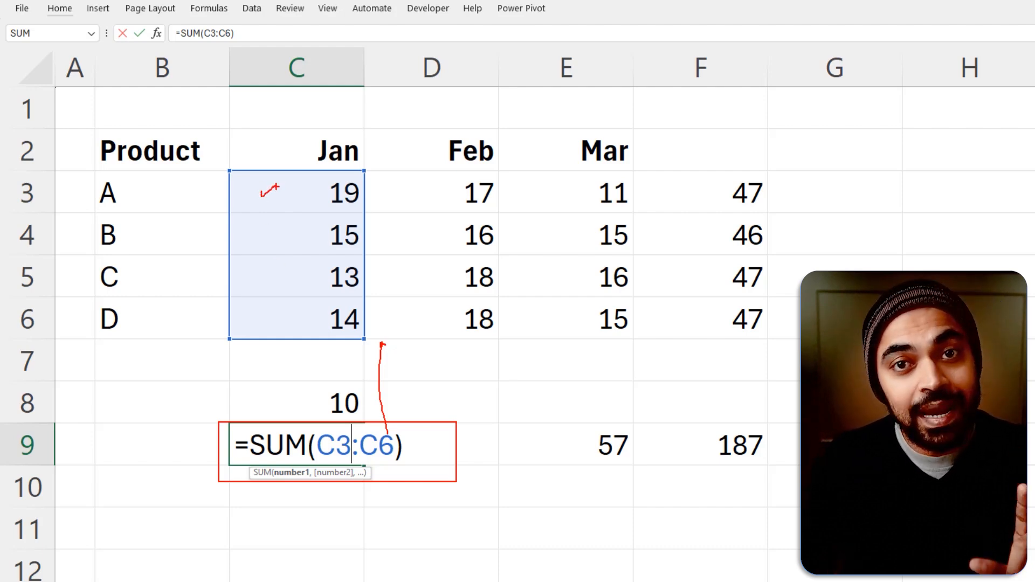
pyautogui.moveTo(340, 439)
pyautogui.mouseDown()
pyautogui.moveTo(213, 448)
pyautogui.moveTo(352, 458)
pyautogui.mouseUp()
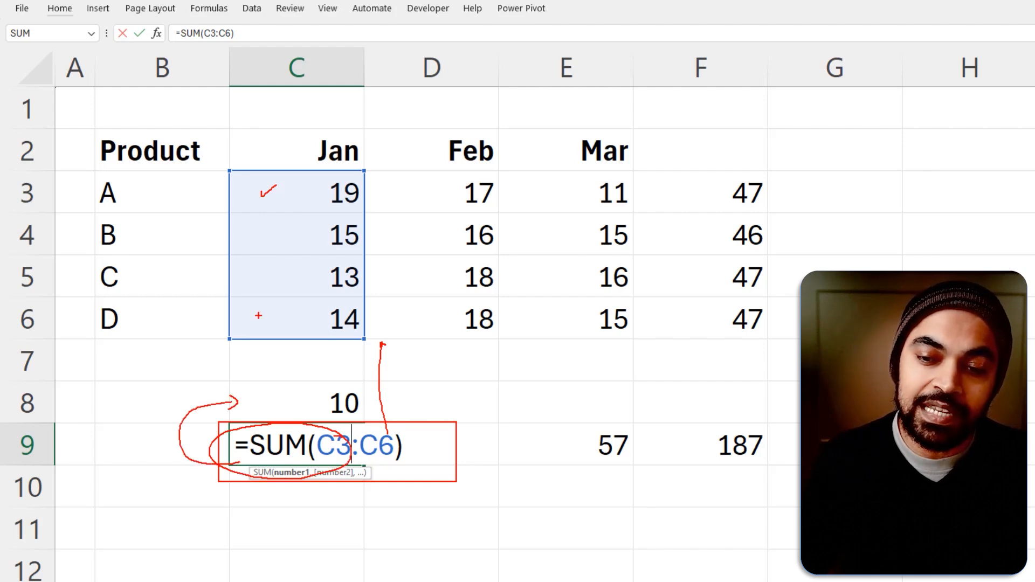
pyautogui.moveTo(285, 401); pyautogui.dragTo(221, 319)
pyautogui.press('Escape')
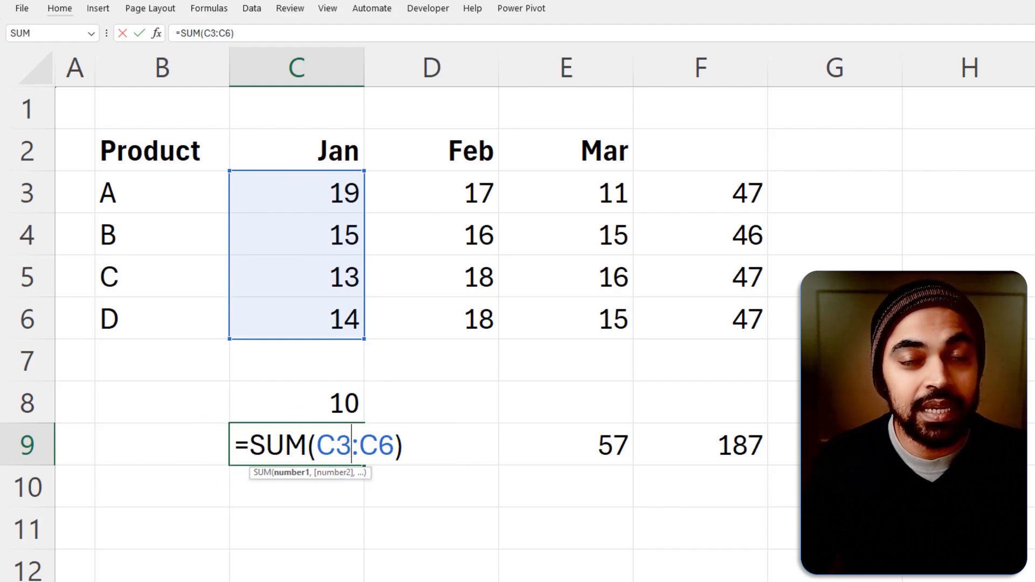
pyautogui.hotkey('ctrl', 'Return')
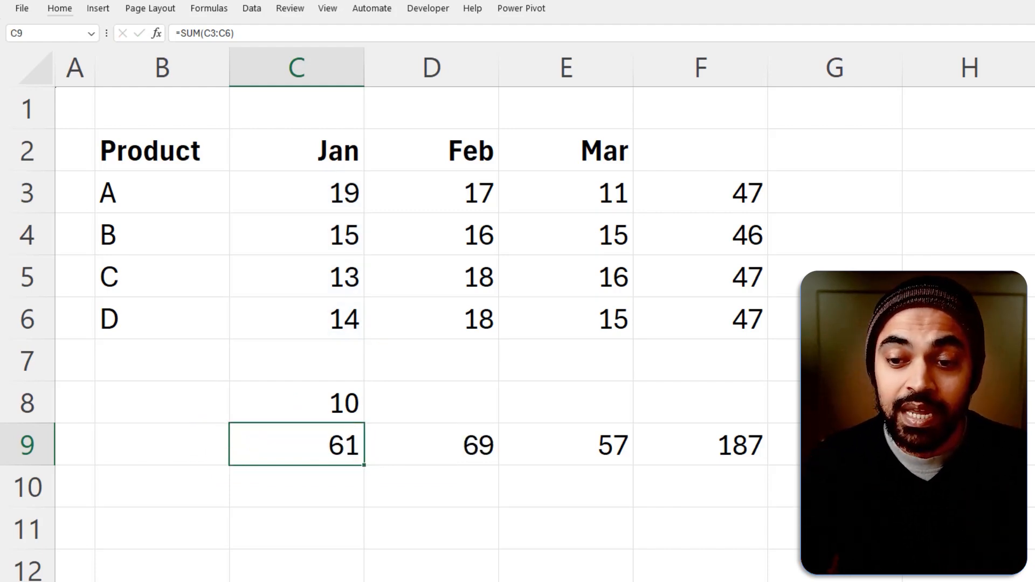
# Insert one more blank row directly above the totals, at row 9
pyautogui.hotkey('alt', 'h')
pyautogui.press('i')
pyautogui.press('r')
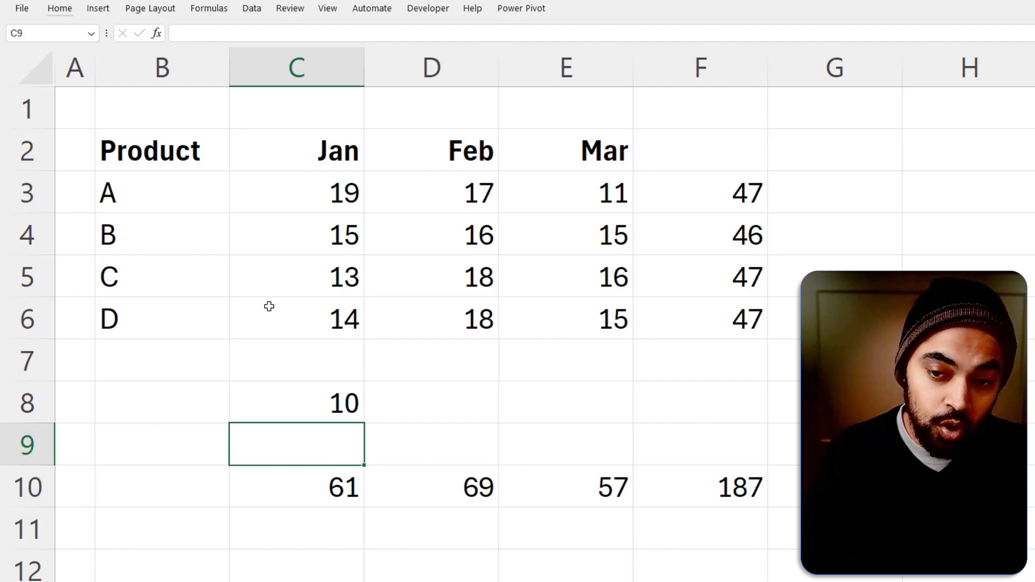
pyautogui.moveTo(300, 174)
pyautogui.mouseDown()
pyautogui.moveTo(363, 347)
pyautogui.moveTo(364, 455)
pyautogui.mouseUp()
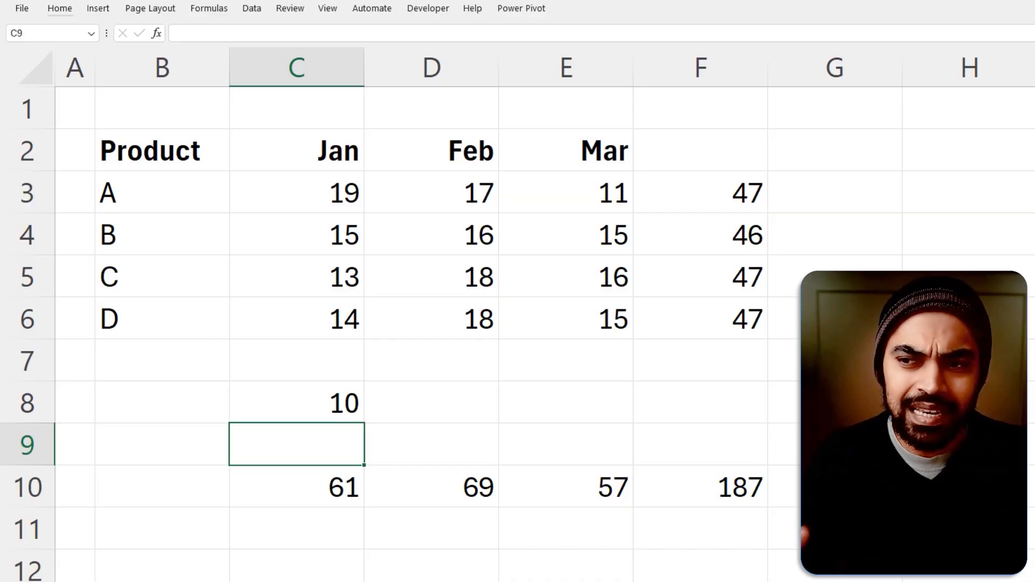
# Check the cell address of product B's Feb value
pyautogui.click(467, 237)
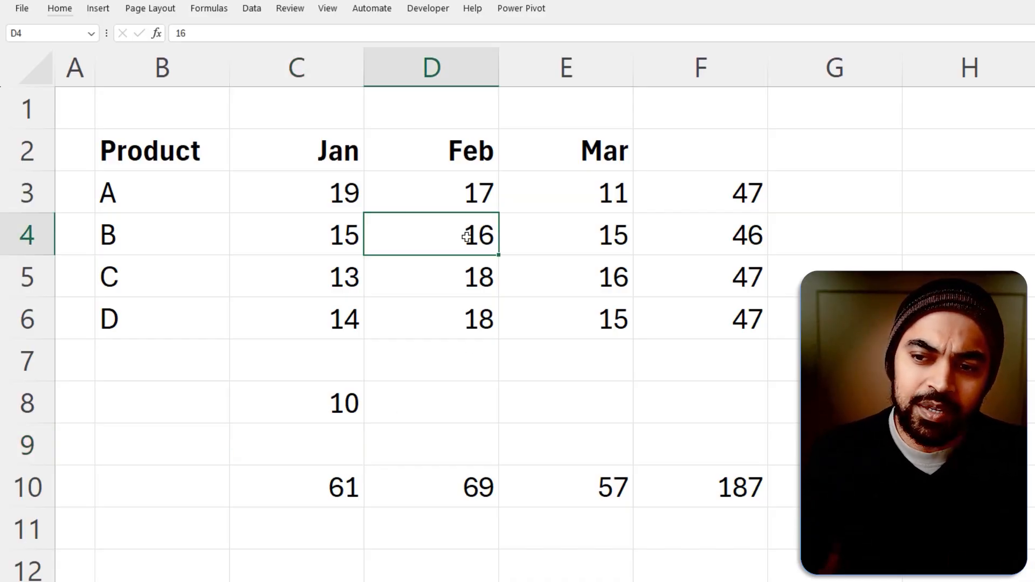
pyautogui.moveTo(458, 219); pyautogui.dragTo(502, 247)
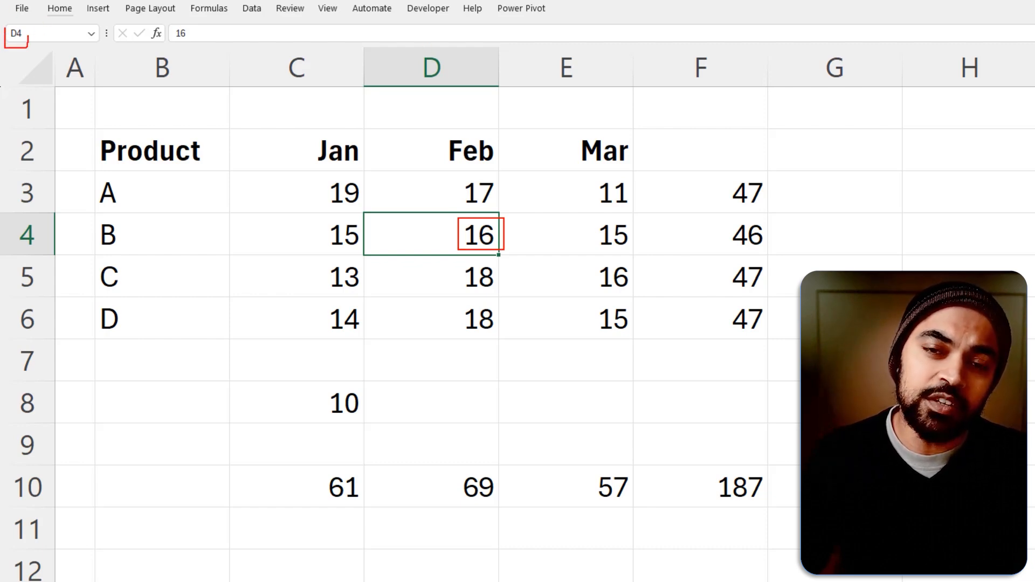
pyautogui.press('Escape')
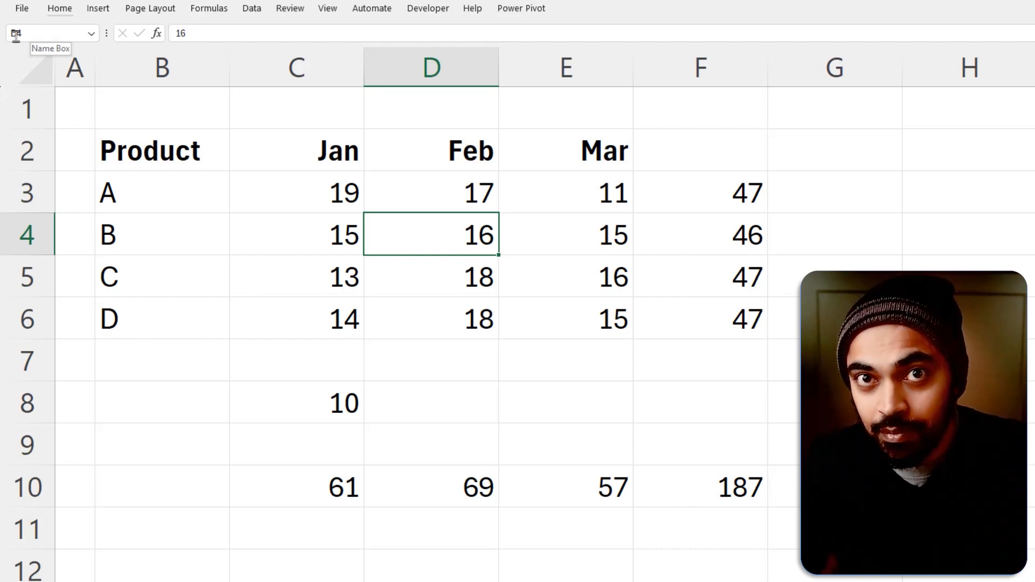
# Define a name for the empty cell C1, using a person's first name
pyautogui.click(312, 110)
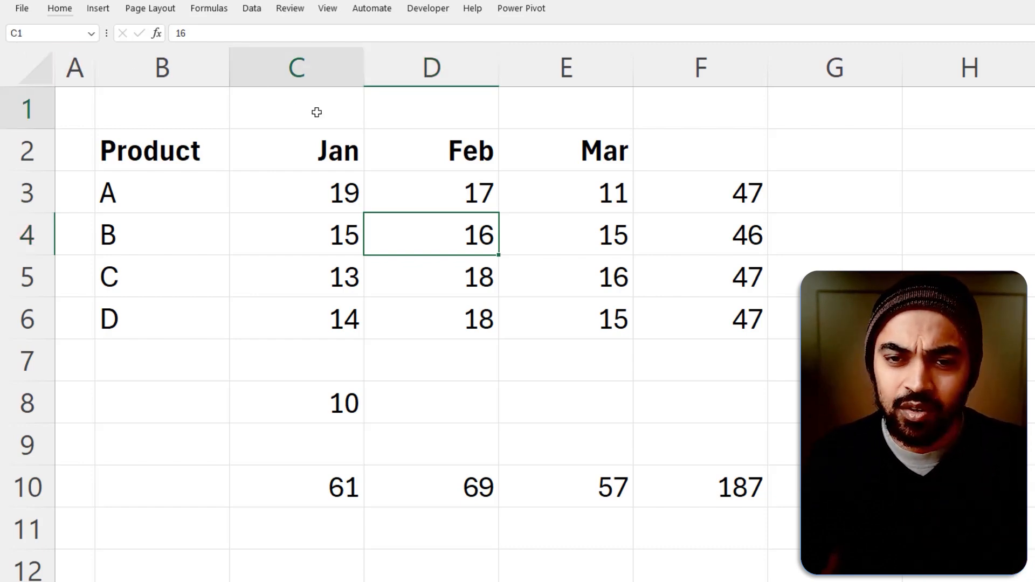
pyautogui.click(65, 35)
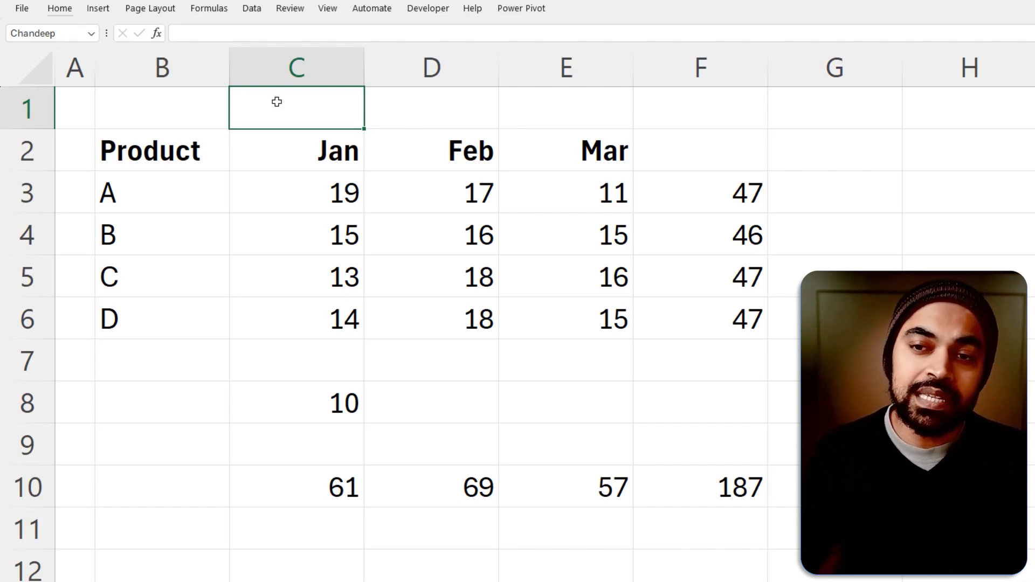
# Enter a formula in B10 that refers to cell C1 by its defined name, and clear B10 again
pyautogui.click(171, 504)
pyautogui.write('=chan')
pyautogui.press('Tab')
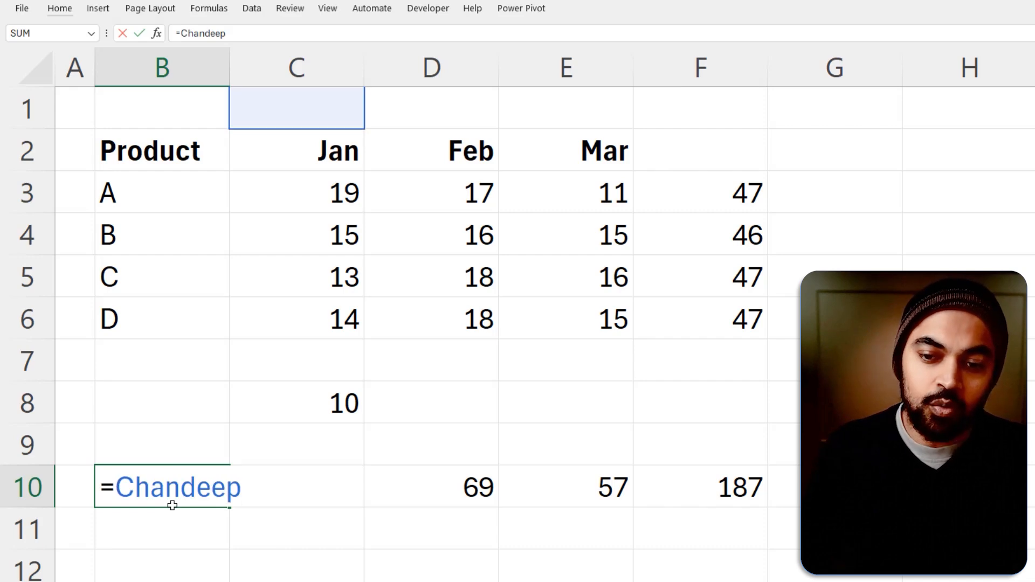
pyautogui.moveTo(157, 478); pyautogui.dragTo(280, 161)
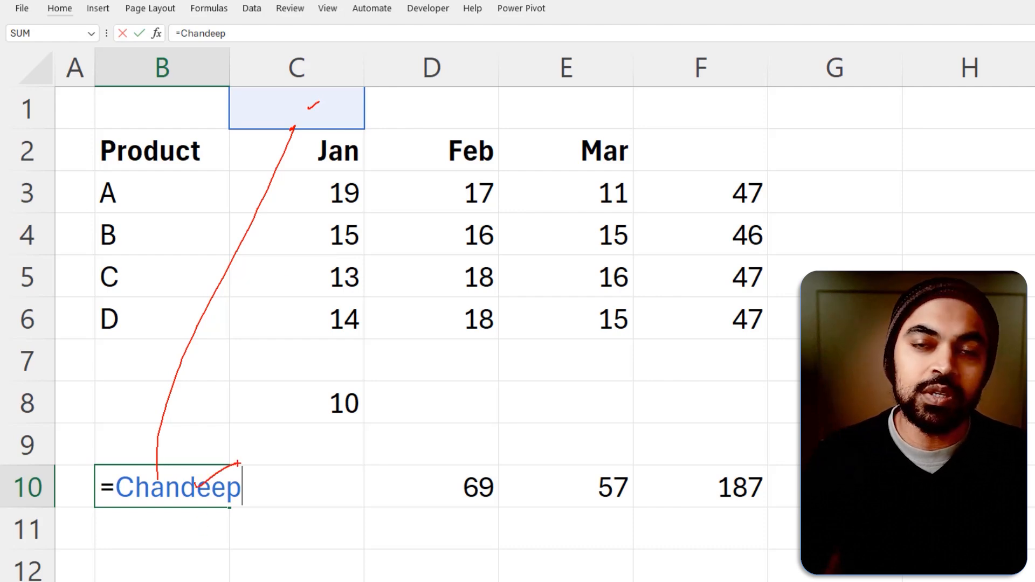
pyautogui.press('Return')
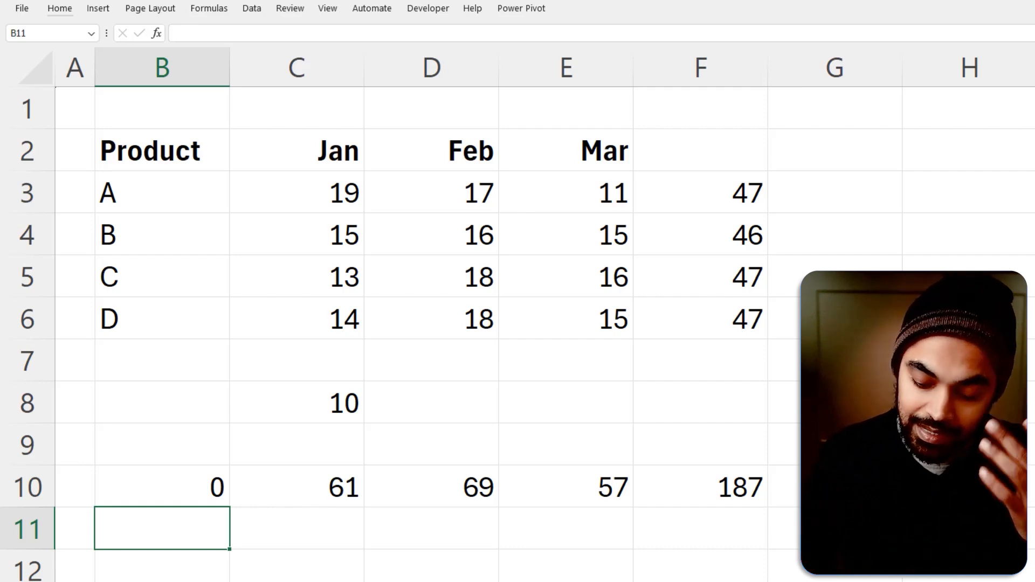
pyautogui.press('Up')
pyautogui.press('Delete')
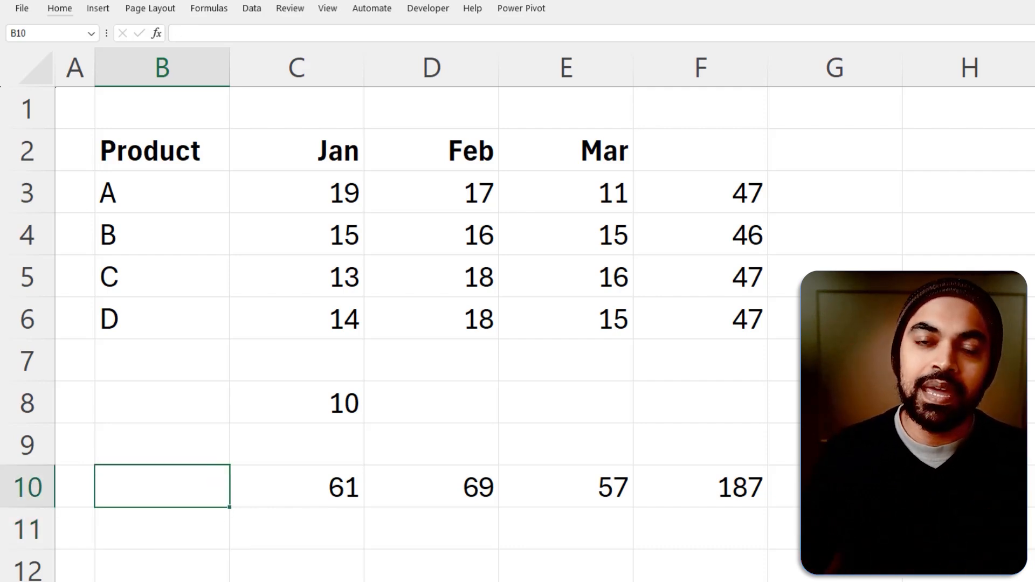
# Delete the defined name that refers to cell C1 in the Name Manager
pyautogui.click(207, 11)
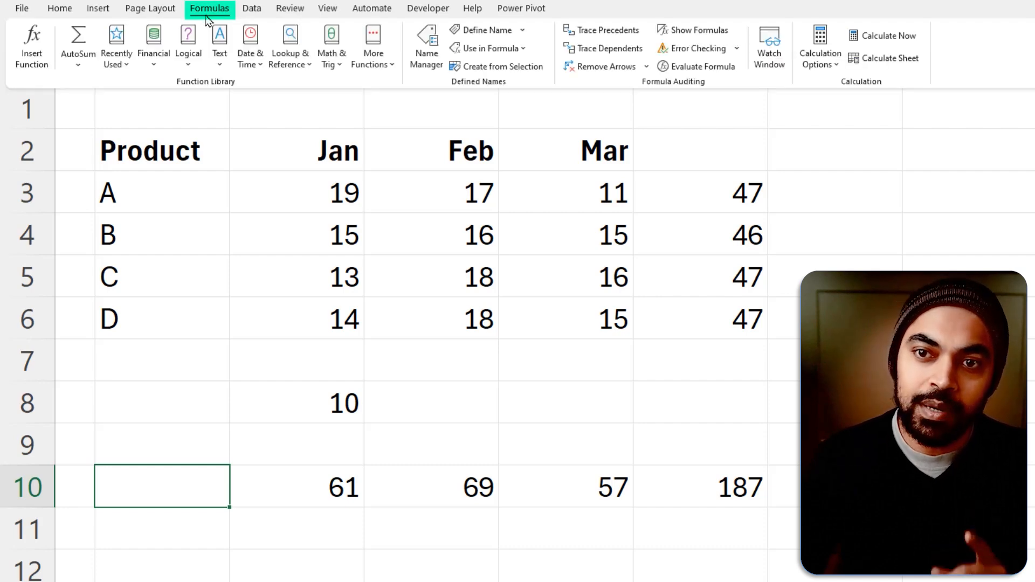
pyautogui.click(438, 68)
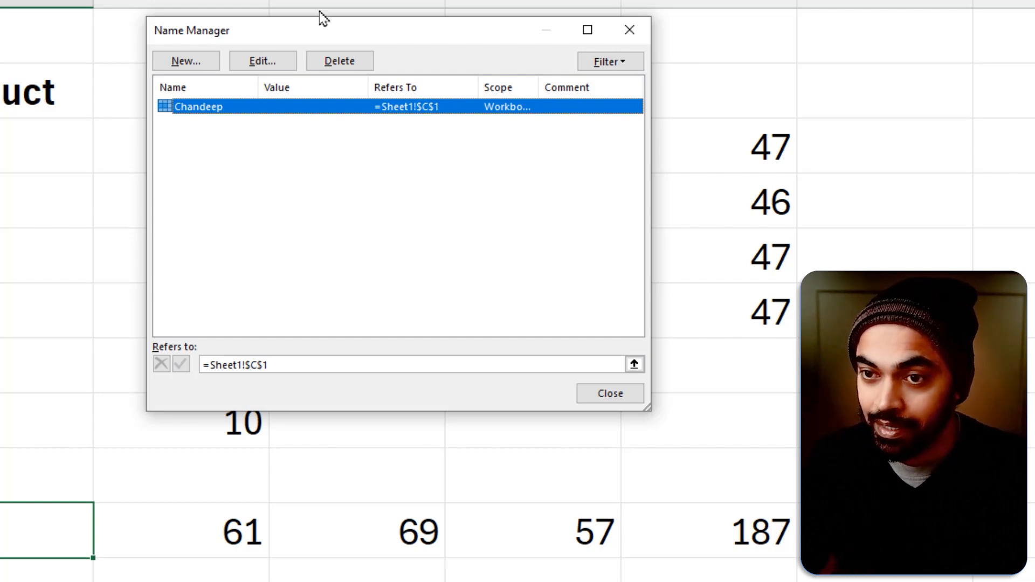
pyautogui.click(370, 61)
pyautogui.click(653, 397)
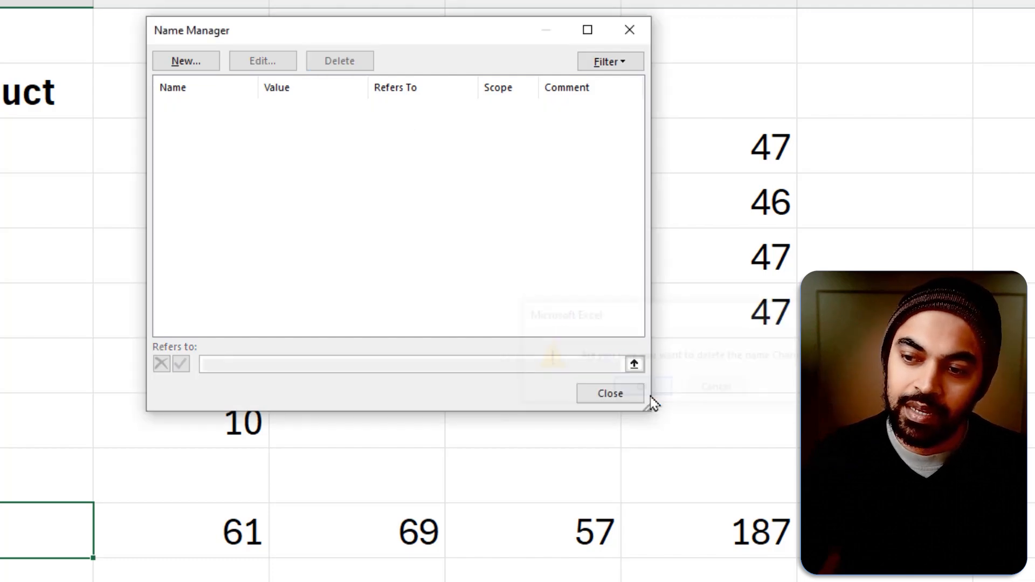
# Define a workbook-scoped name Prev_Cell that refers to the relative reference =B9
pyautogui.click(193, 64)
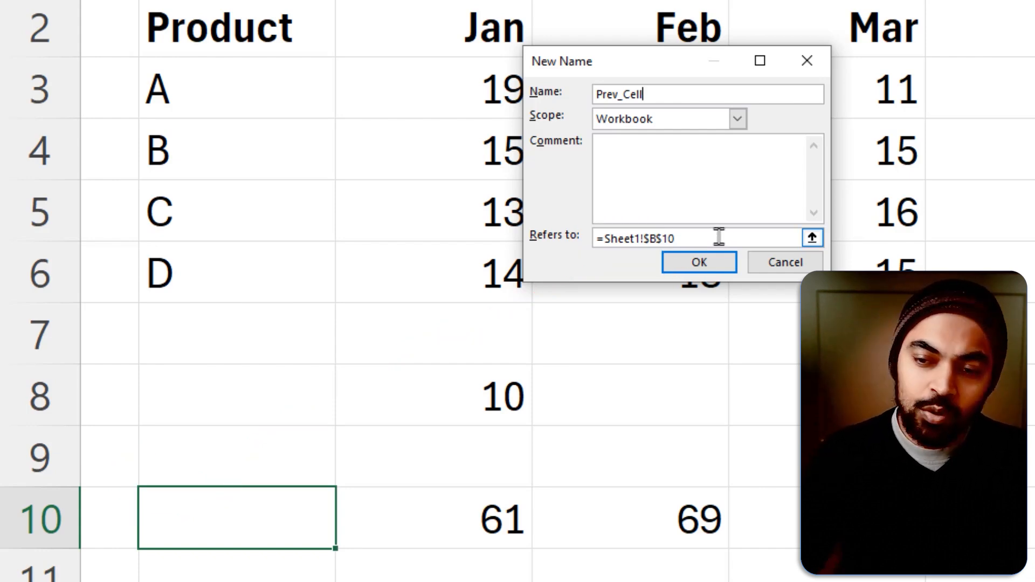
pyautogui.moveTo(718, 236); pyautogui.dragTo(602, 232)
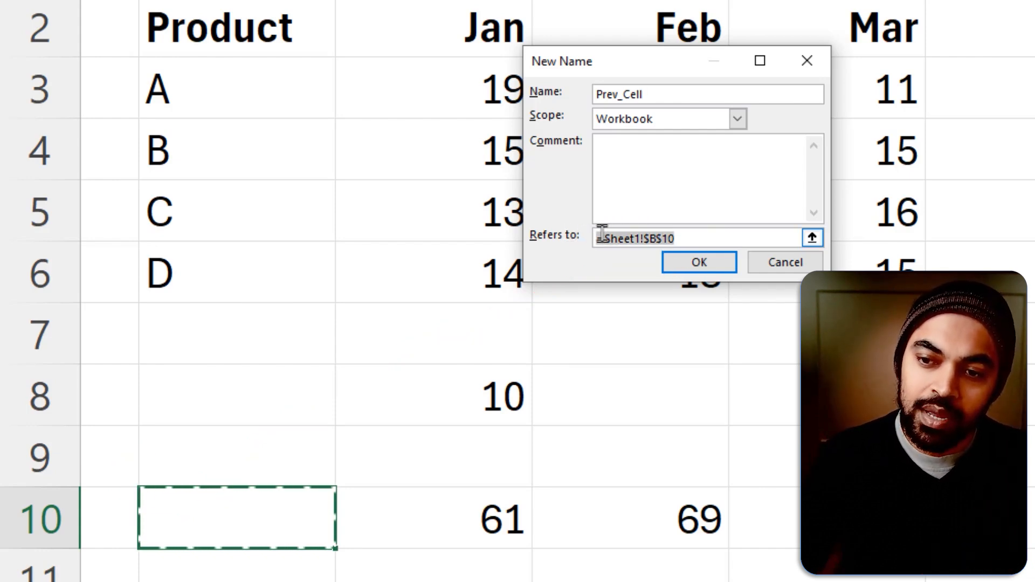
pyautogui.write('=B9')
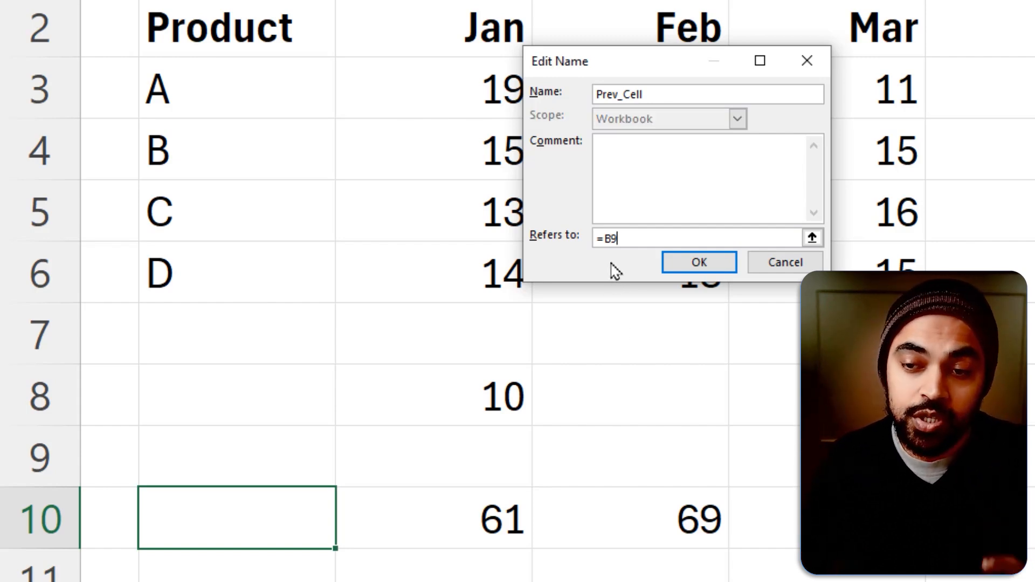
# Change the Prev_Cell name's reference to =!B9 so it is not tied to one sheet, and close the Name Manager
pyautogui.click(606, 239)
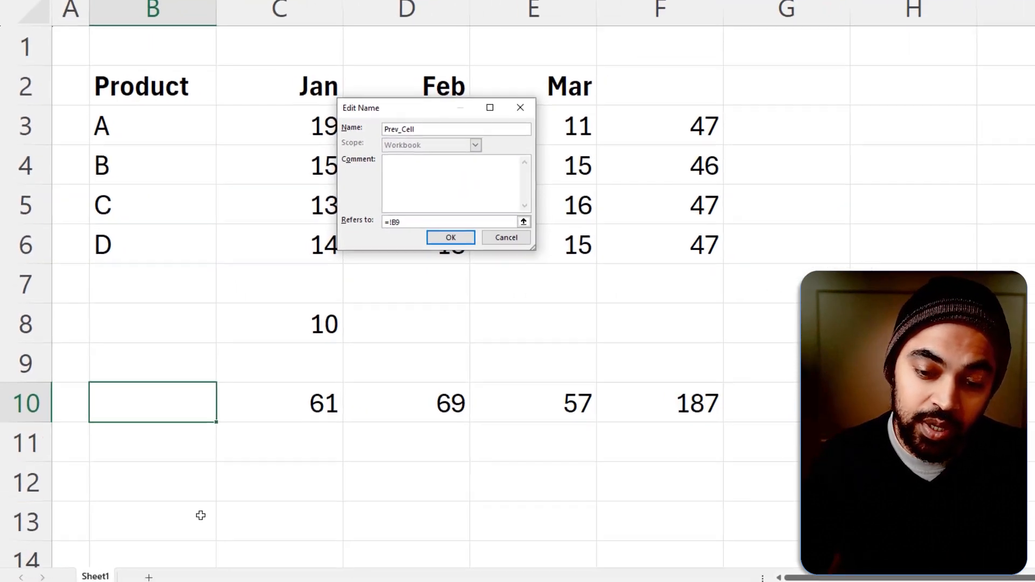
pyautogui.hotkey('ctrl', '2')
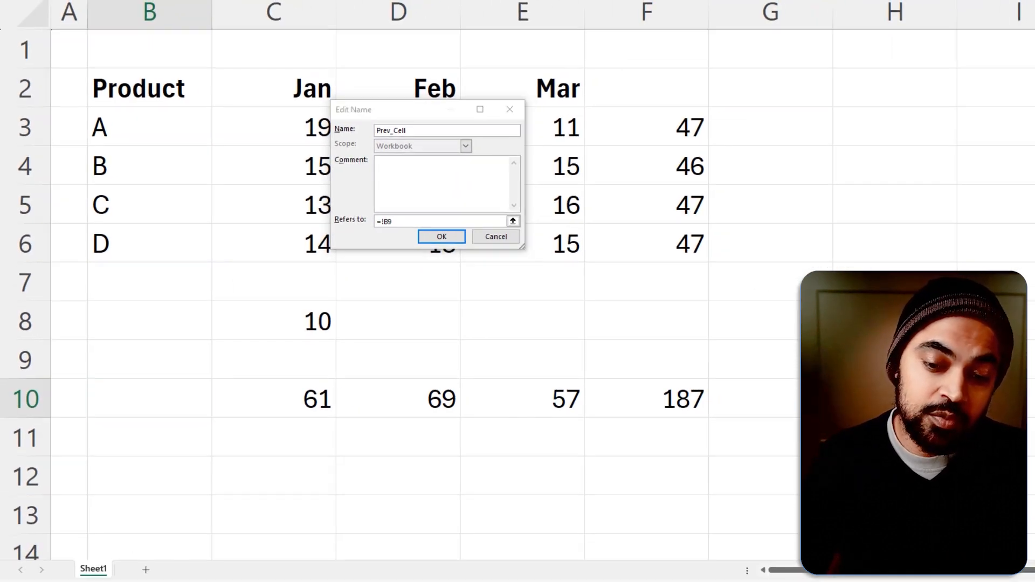
pyautogui.moveTo(67, 566); pyautogui.dragTo(234, 581)
pyautogui.press('Escape')
pyautogui.click(449, 239)
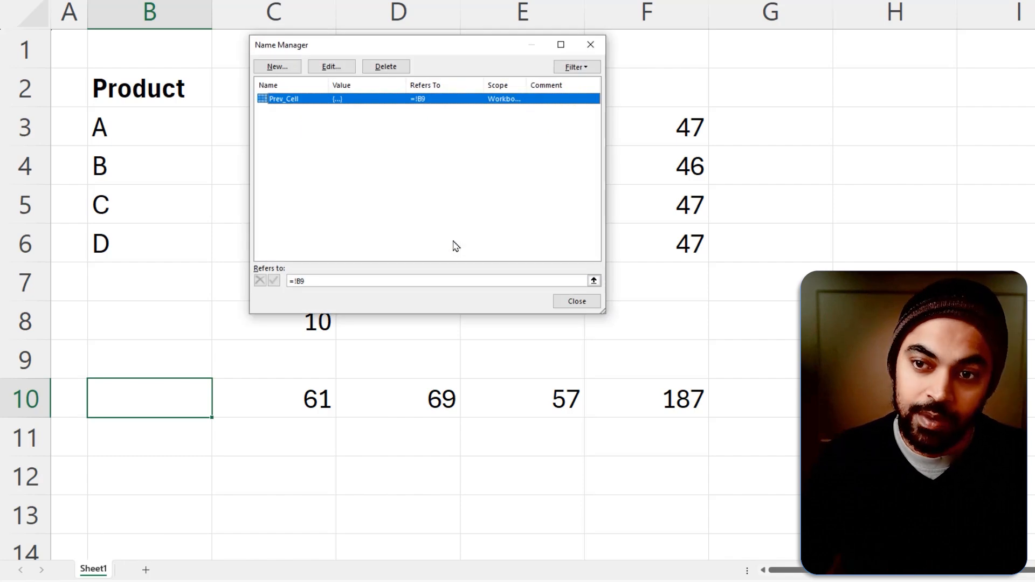
pyautogui.click(563, 302)
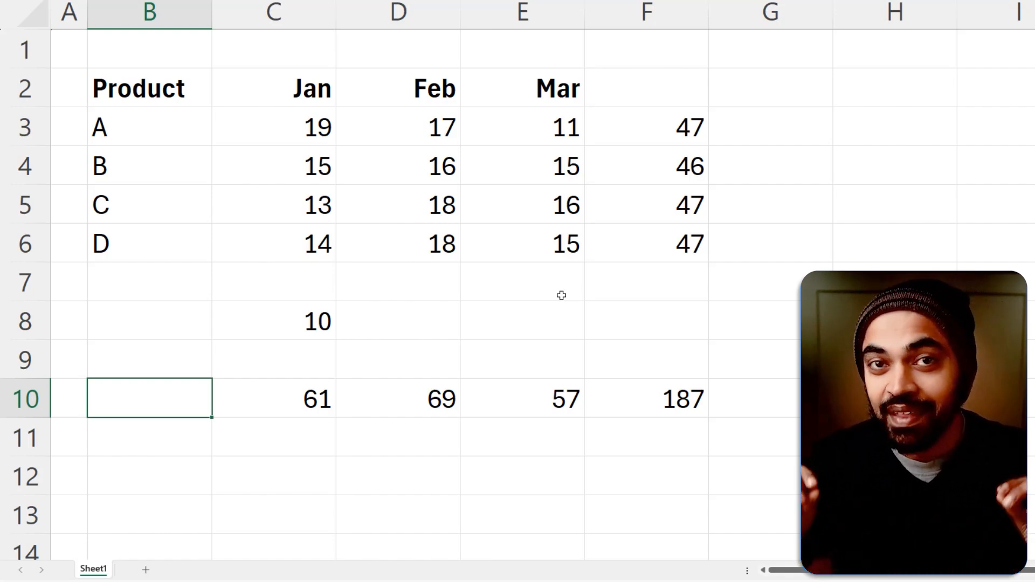
# Change the Jan total formula in C10 to =SUM(C3:Prev_Cell)
pyautogui.click(289, 387)
pyautogui.press('F2')
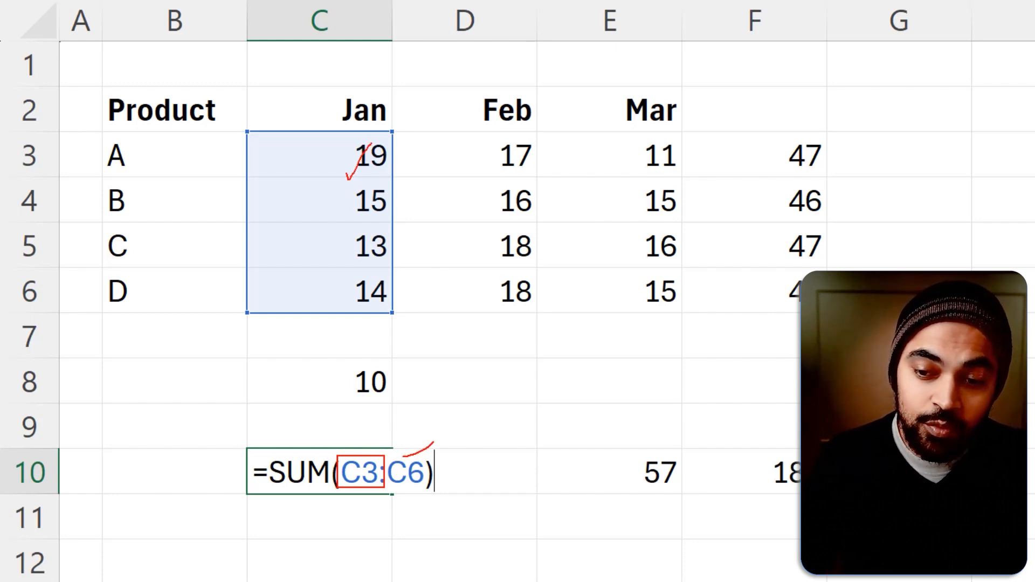
pyautogui.press('Escape')
pyautogui.moveTo(392, 475); pyautogui.dragTo(476, 472)
pyautogui.write('pre')
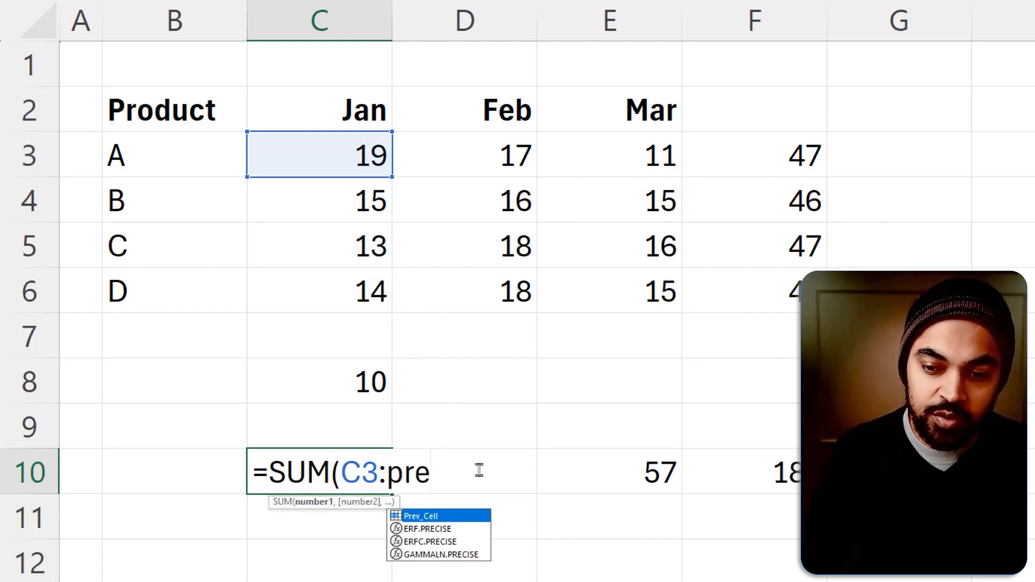
pyautogui.press('Tab')
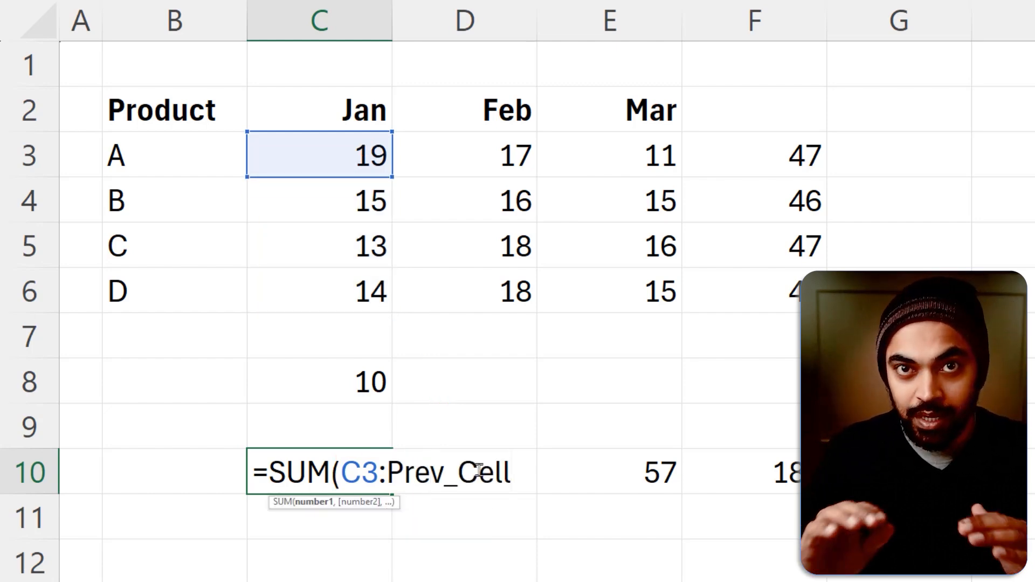
pyautogui.write(')')
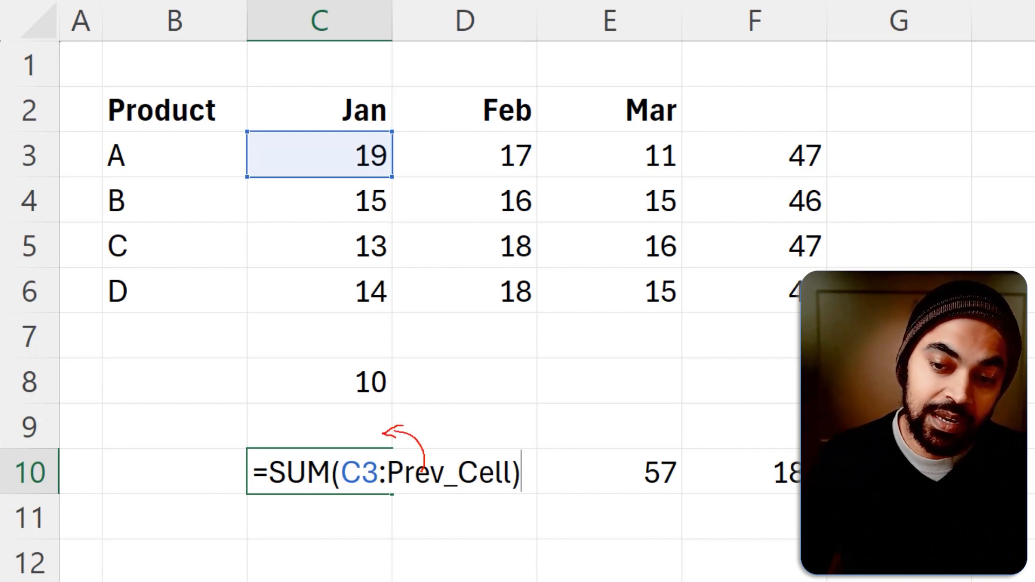
pyautogui.press('Return')
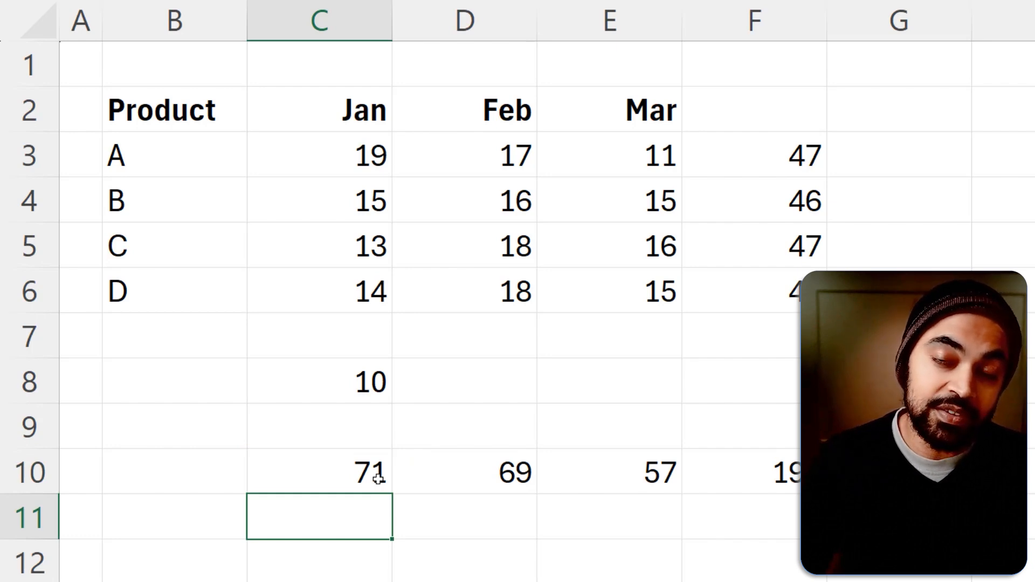
# Insert a new sheet row at row 9, between the extra Jan value in C8 and the column totals
pyautogui.click(355, 380)
pyautogui.click(368, 430)
pyautogui.hotkey('alt', 'h')
pyautogui.press('i')
pyautogui.press('r')
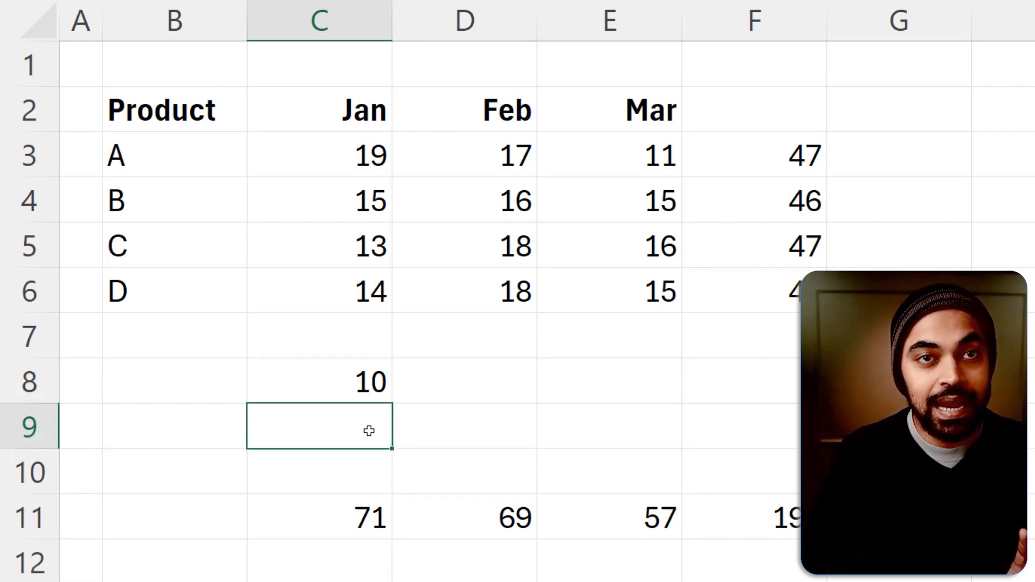
# Enter 20 in C10, directly above the Jan total, and select the total in C11
pyautogui.press('Down')
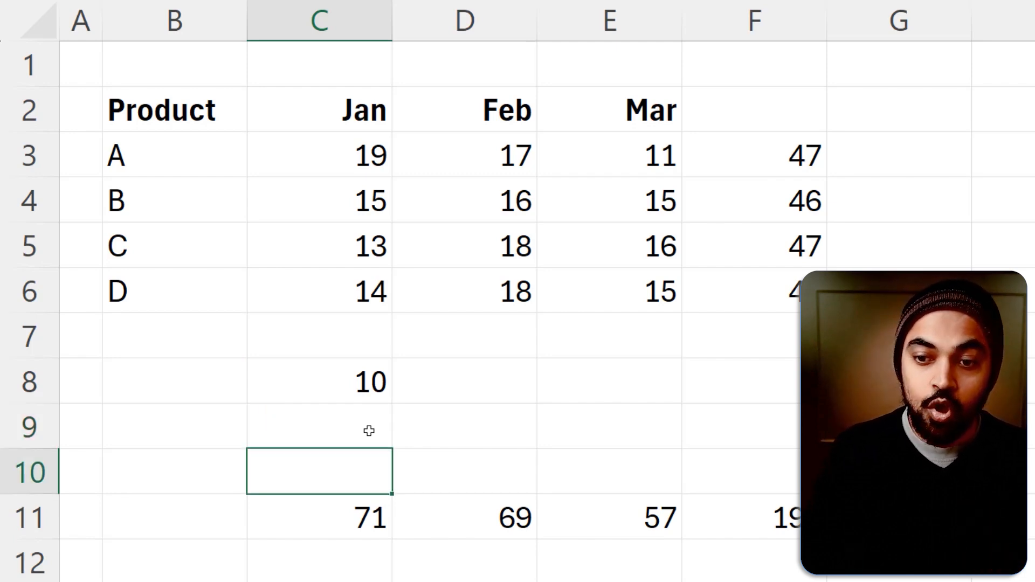
pyautogui.write('20')
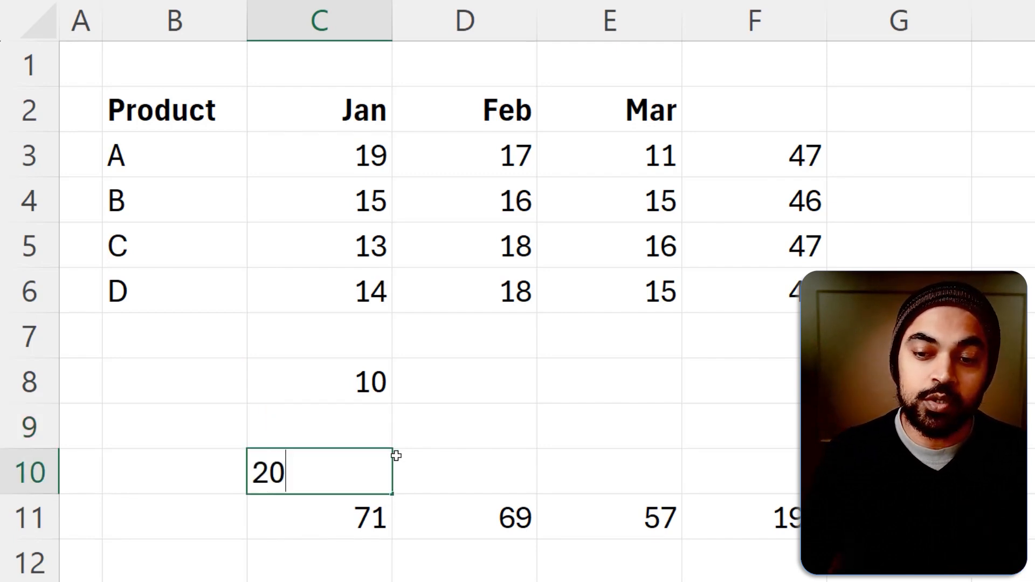
pyautogui.press('Return')
pyautogui.click(373, 530)
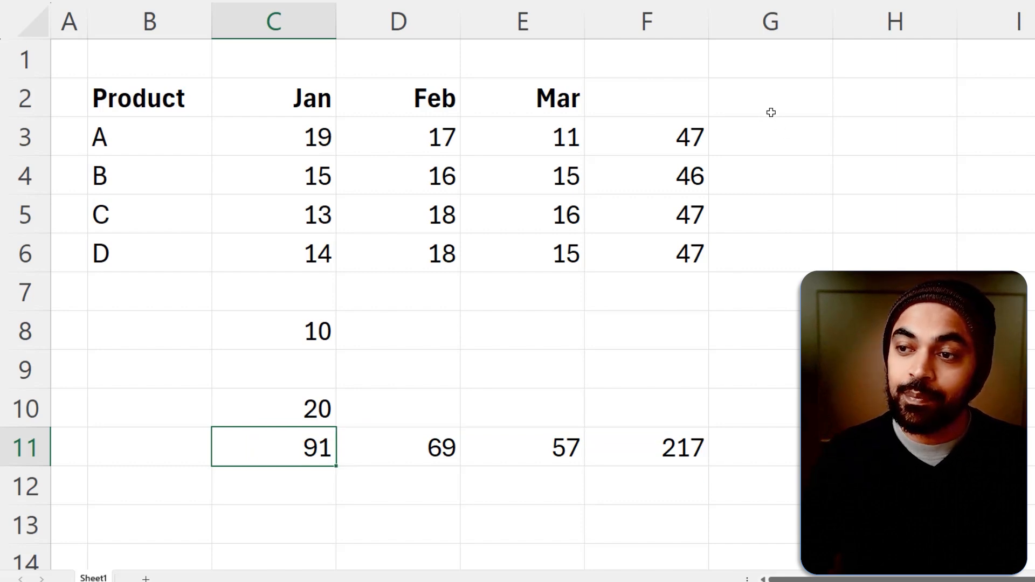
pyautogui.moveTo(773, 126); pyautogui.dragTo(826, 193)
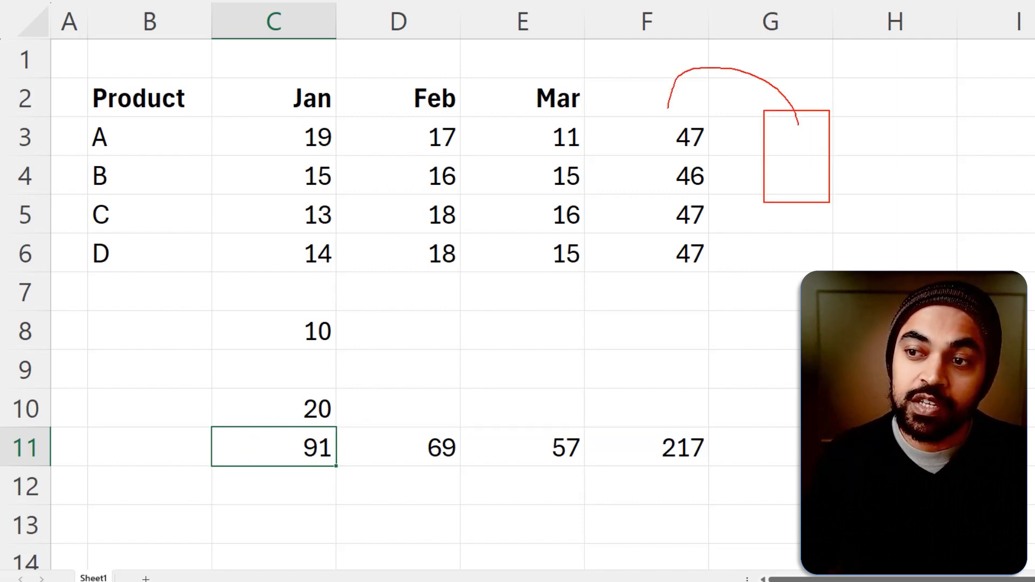